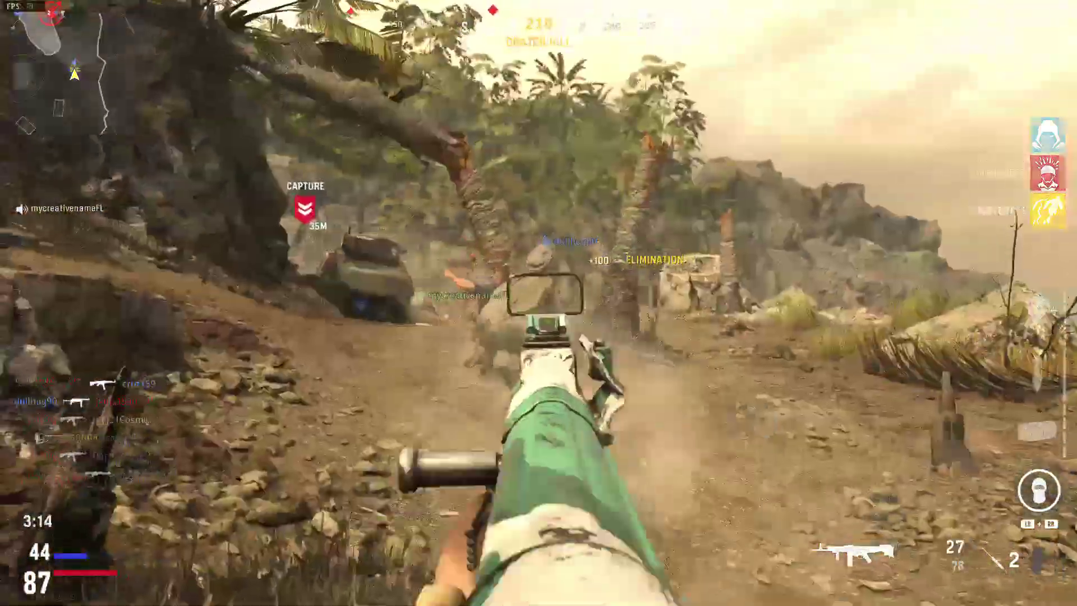
# - Advance from the rocks into the trench and swap the rocket launcher for the STG44
pyautogui.press('w')
pyautogui.press('w')
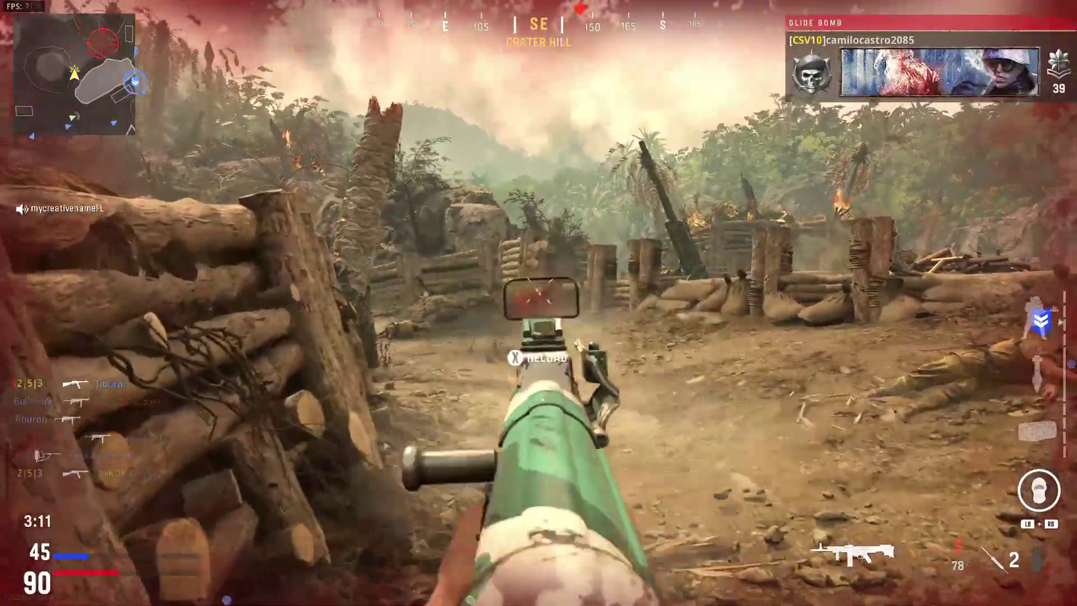
pyautogui.press('1')
pyautogui.press('w')
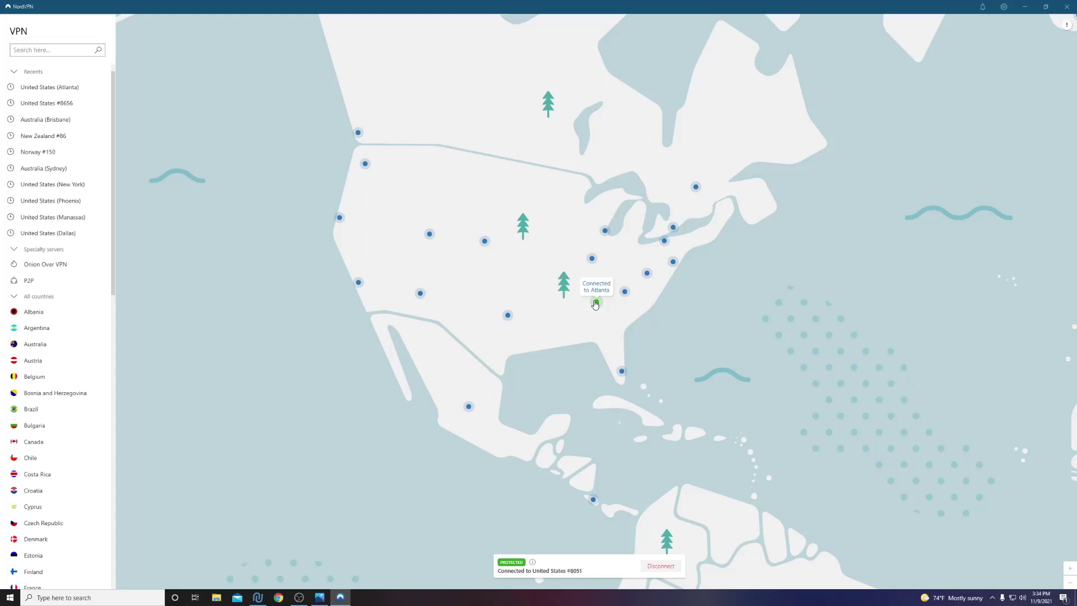
pyautogui.moveTo(340, 597)
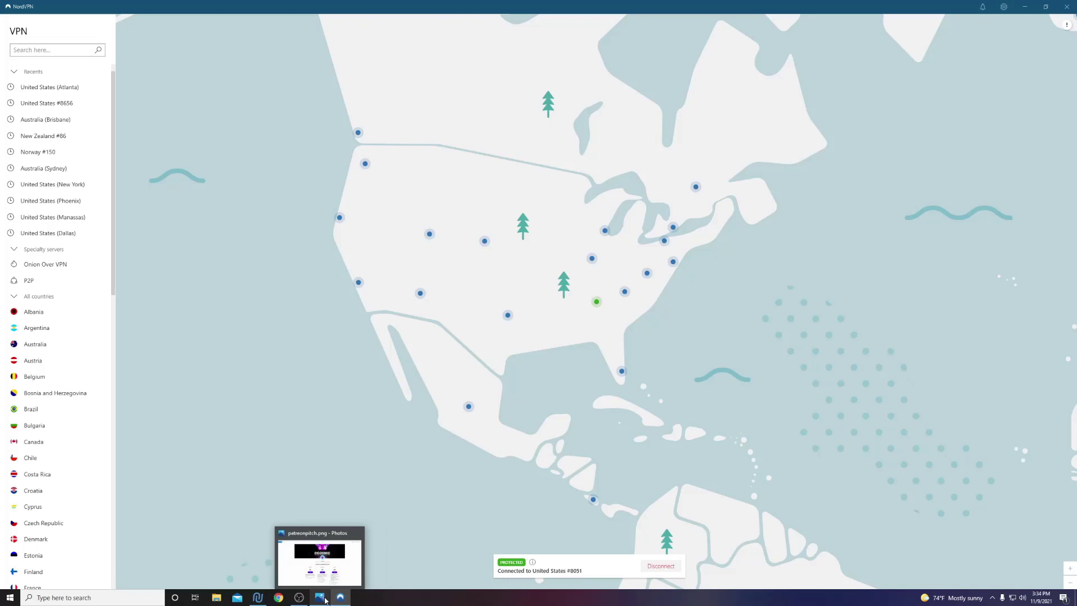
# - Bring the patreonpitch.png image of the 21Cosmic $5, $10 and $20 tiers forward
pyautogui.click(325, 600)
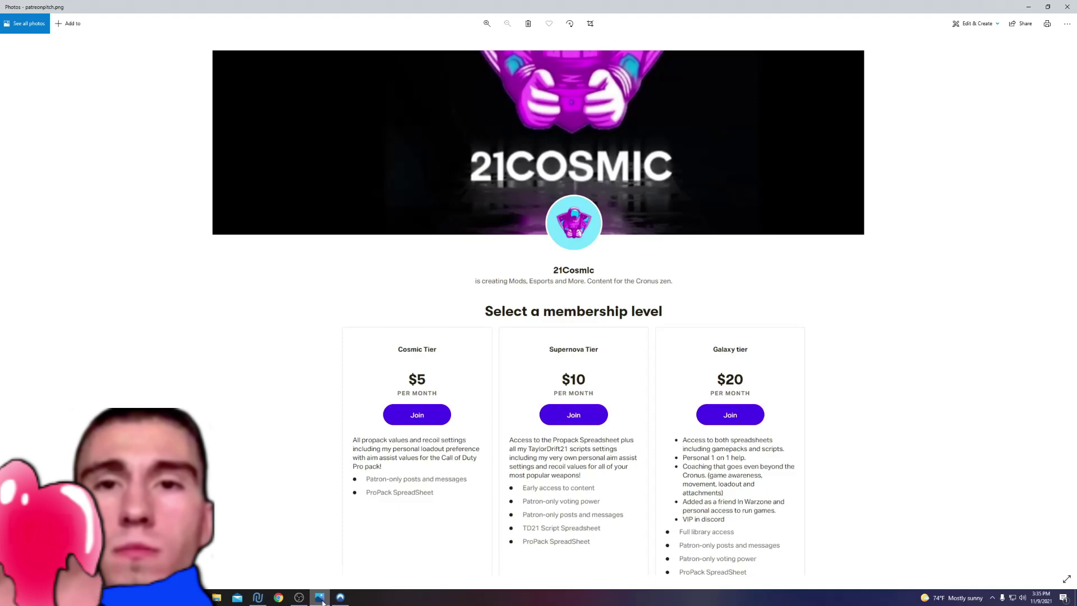
# - Return to NordVPN and choose 'Remind me later' on the update prompt
pyautogui.click(340, 597)
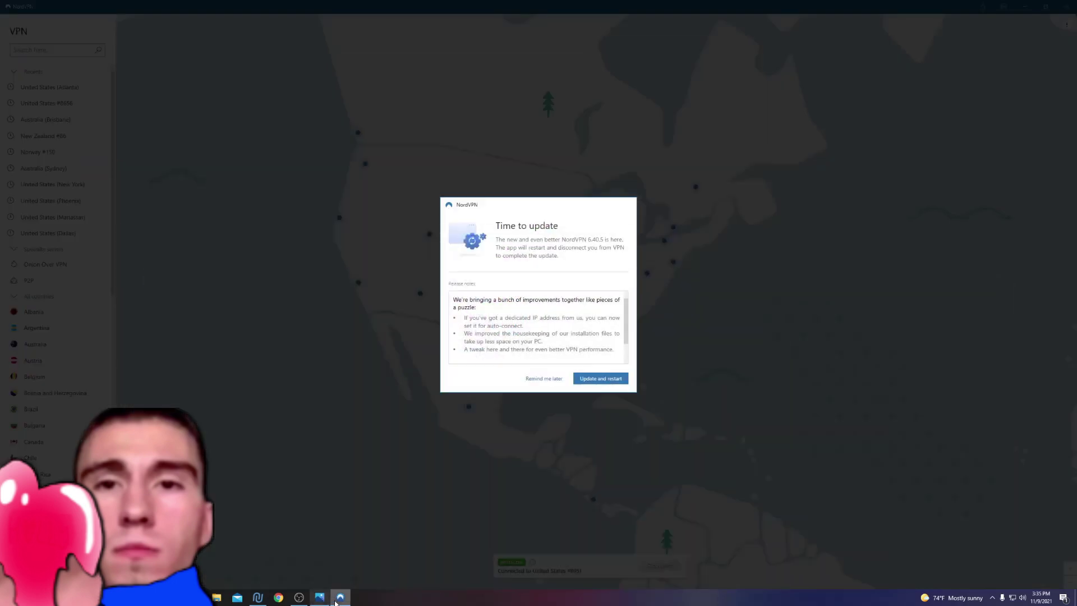
pyautogui.click(542, 379)
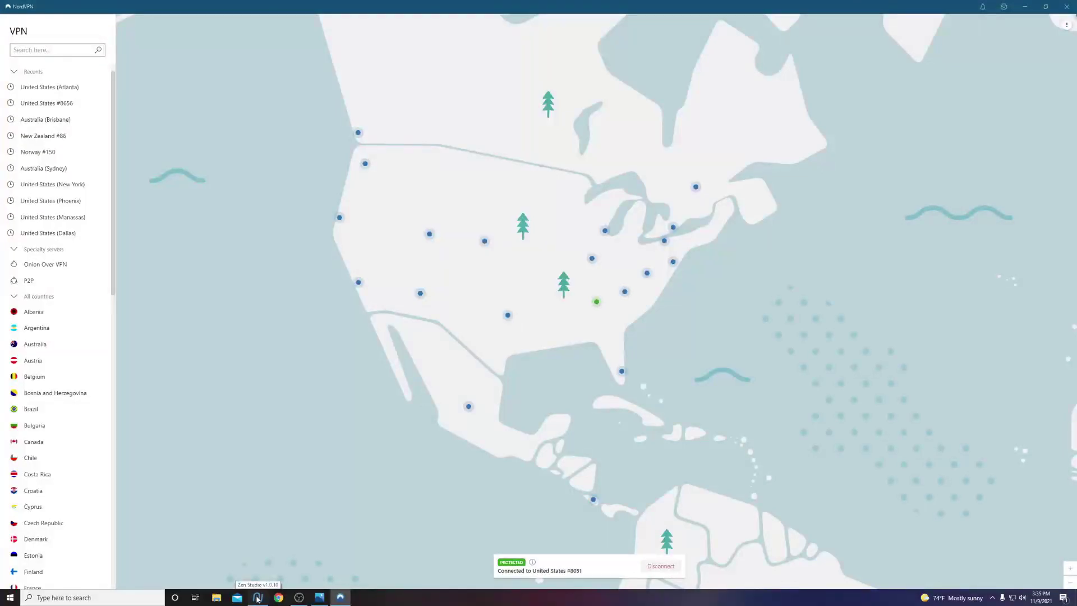
# - Bring Zen Studio forward with the Perfect Aim Edition script open
pyautogui.click(258, 598)
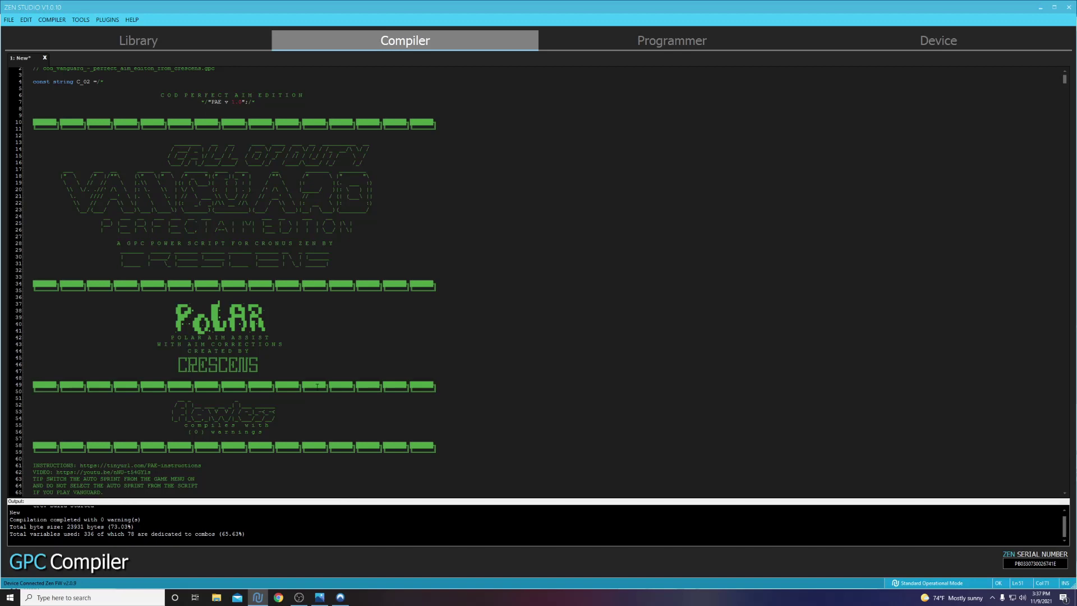
# - Visit the online Library, then show the Programmer's eight slots with Vanguard in slot 2
pyautogui.click(207, 45)
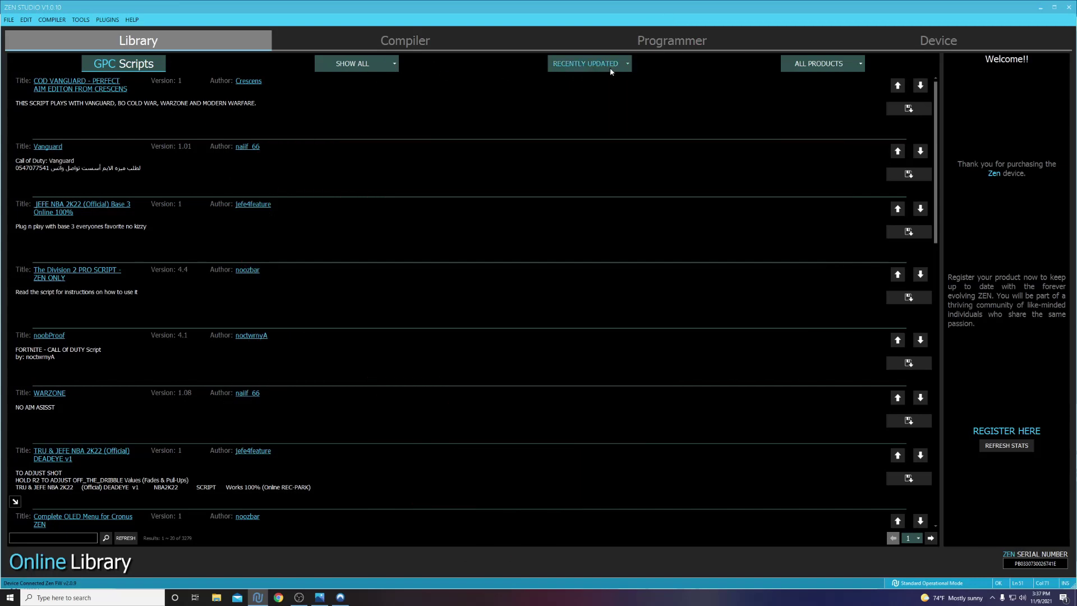
pyautogui.click(666, 51)
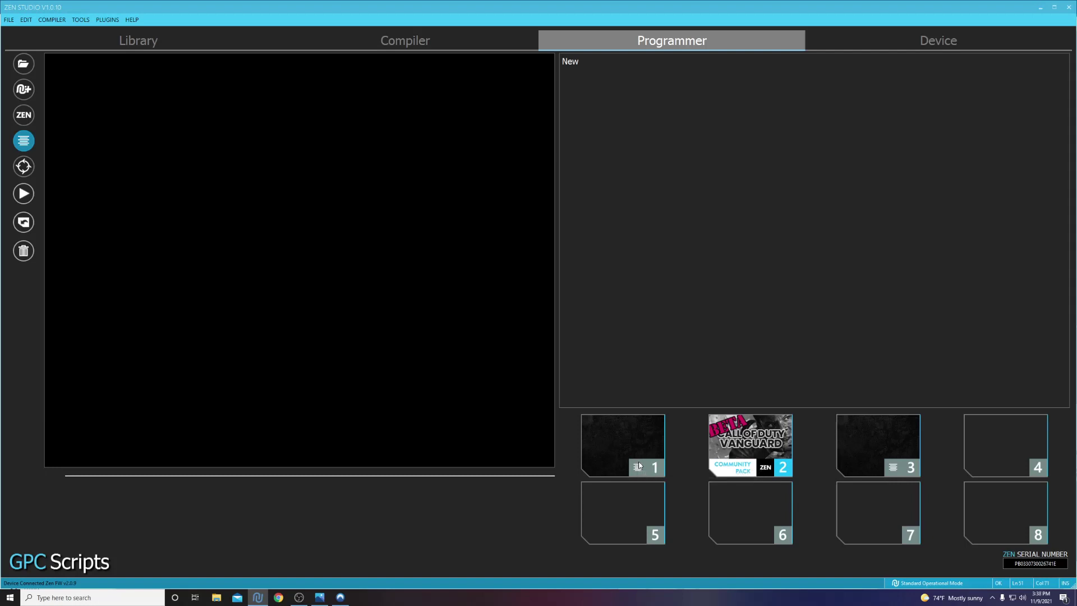
# - Open slot 2's configuration and check the Profile 2 primary weapon list without changing it
pyautogui.click(758, 437)
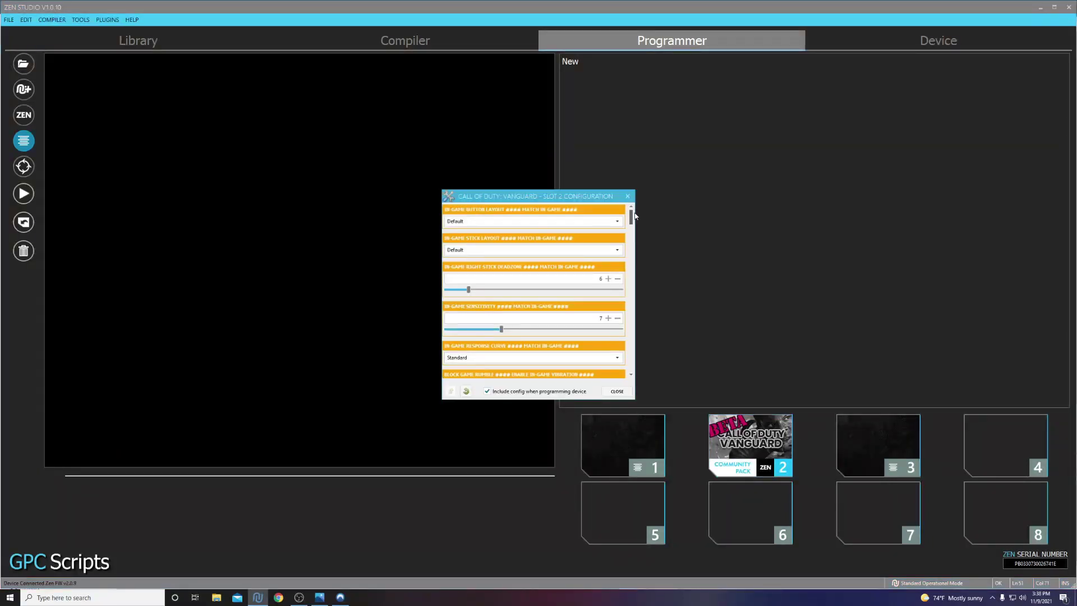
pyautogui.moveTo(635, 217); pyautogui.dragTo(627, 245)
pyautogui.click(530, 319)
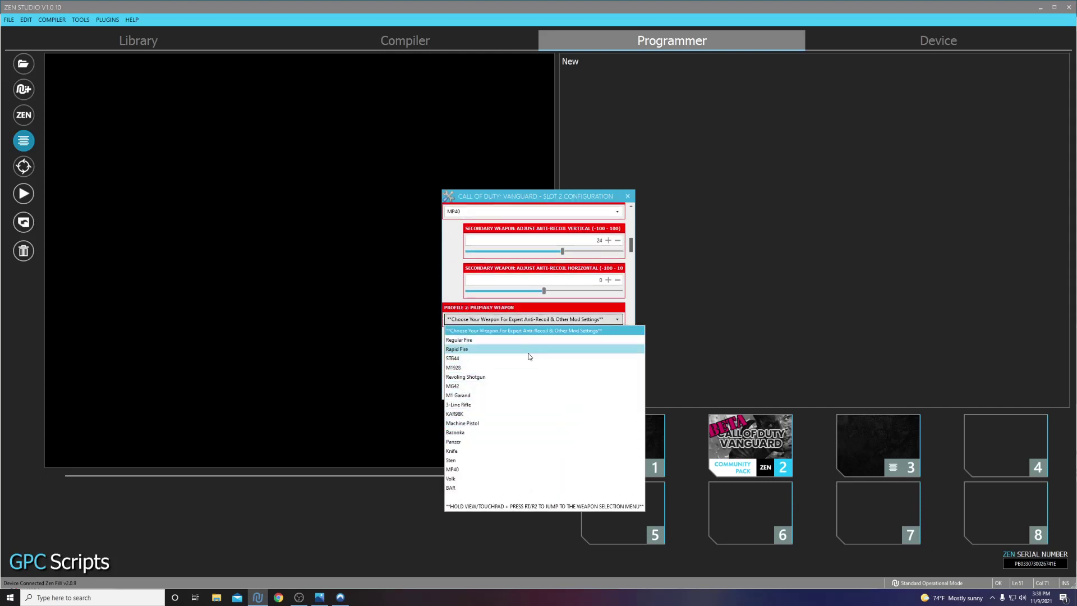
pyautogui.click(524, 320)
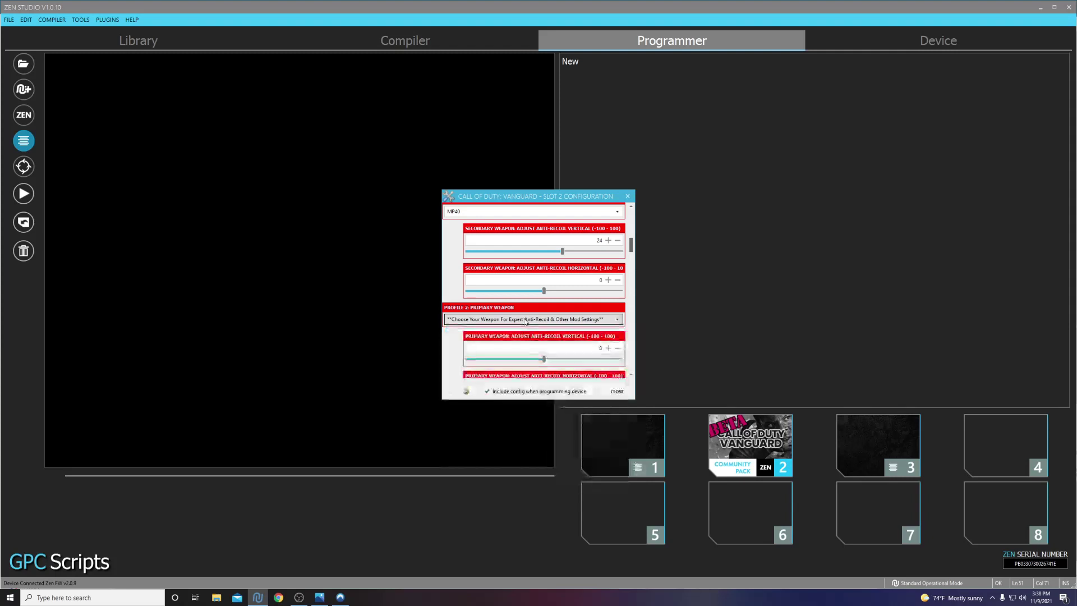
pyautogui.click(617, 391)
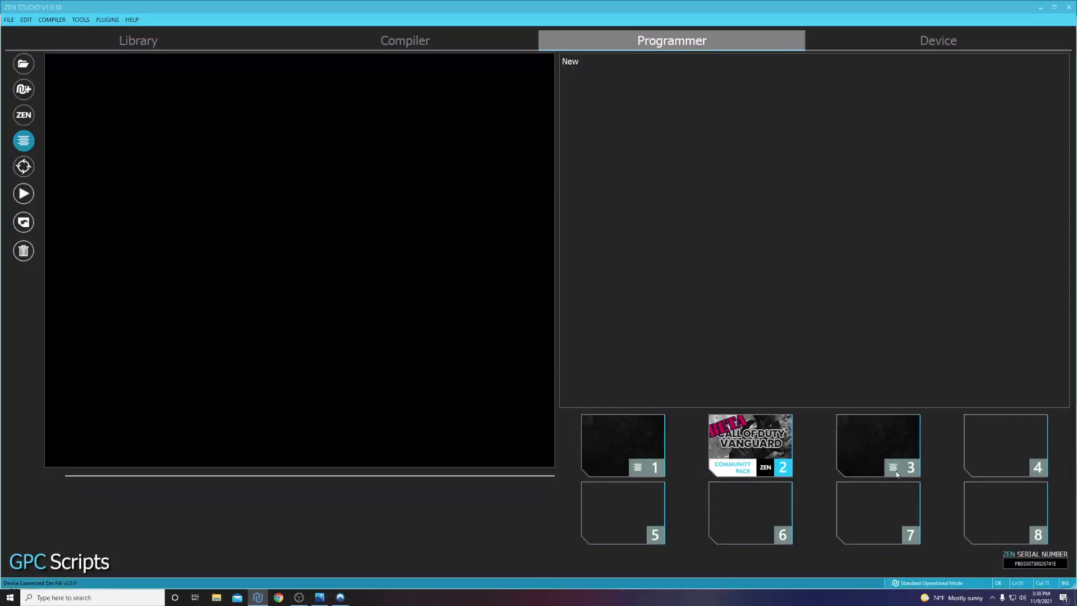
pyautogui.click(372, 41)
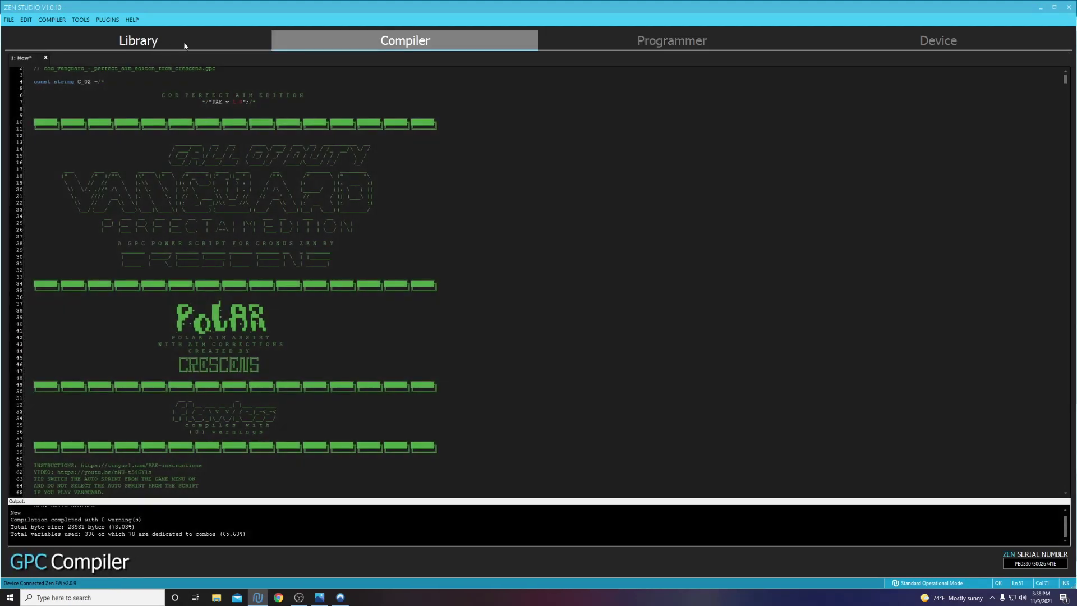
pyautogui.click(168, 41)
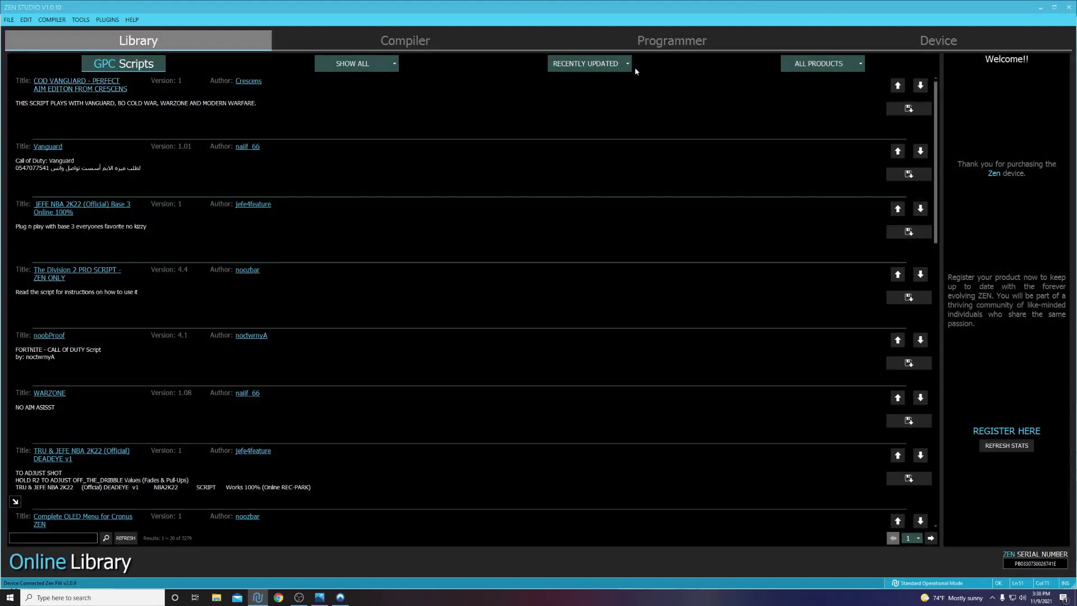
pyautogui.click(392, 43)
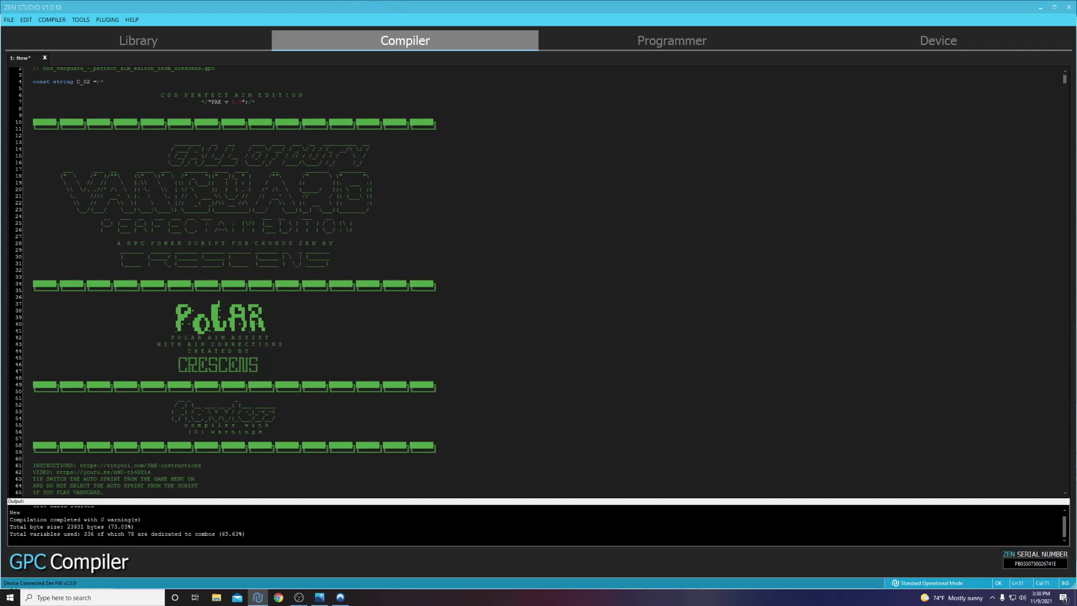
# - Return to the slot overview and close the slot 2 Vanguard configuration
pyautogui.click(631, 39)
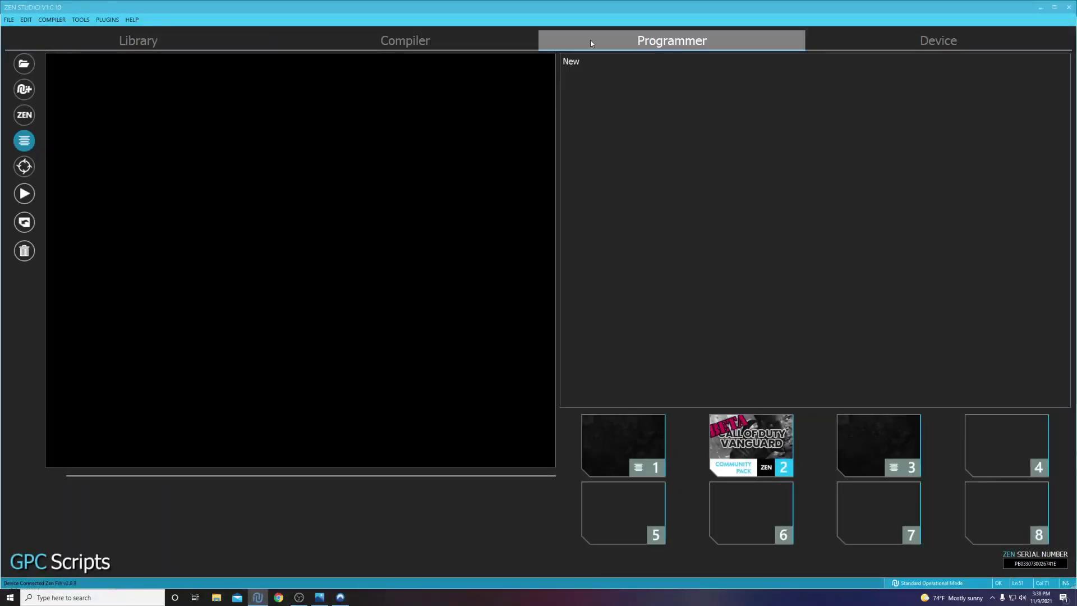
pyautogui.moveTo(575, 61)
pyautogui.mouseDown()
pyautogui.moveTo(889, 441)
pyautogui.moveTo(889, 465)
pyautogui.moveTo(785, 303)
pyautogui.moveTo(626, 117)
pyautogui.mouseUp()
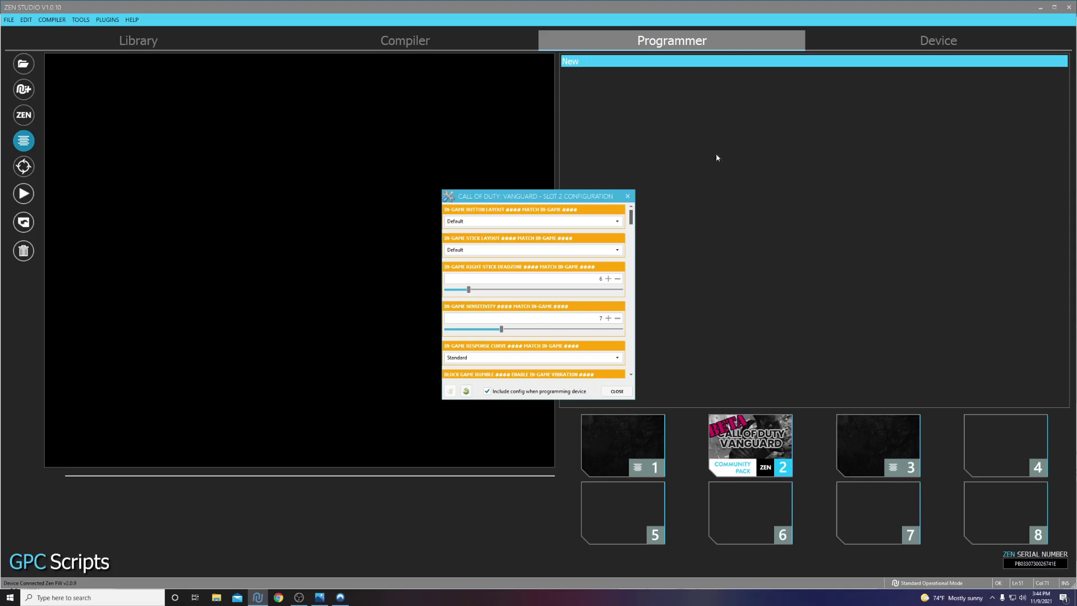
pyautogui.click(630, 196)
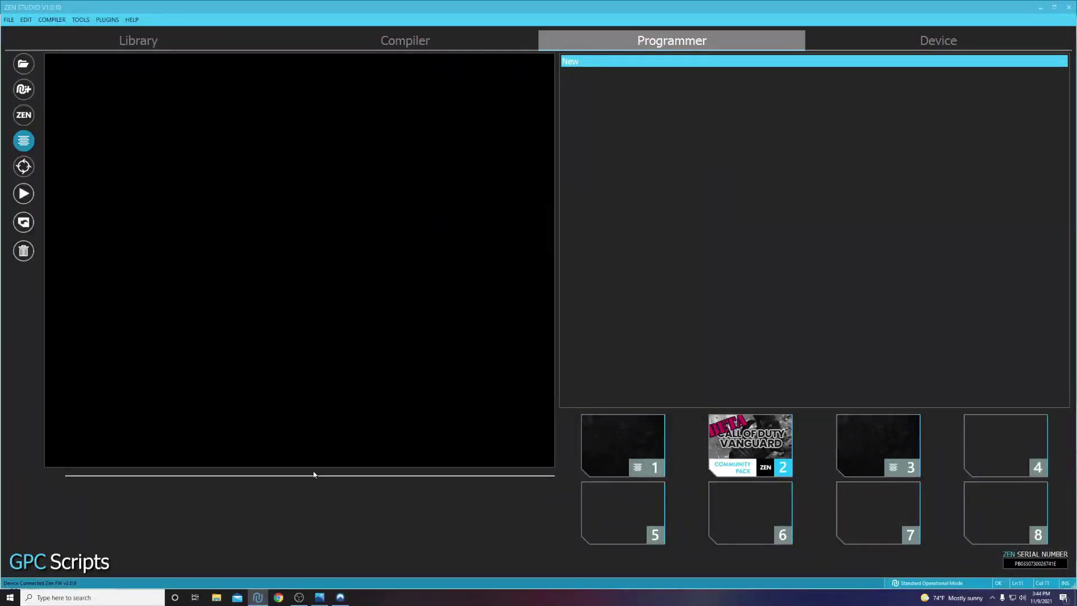
pyautogui.click(295, 599)
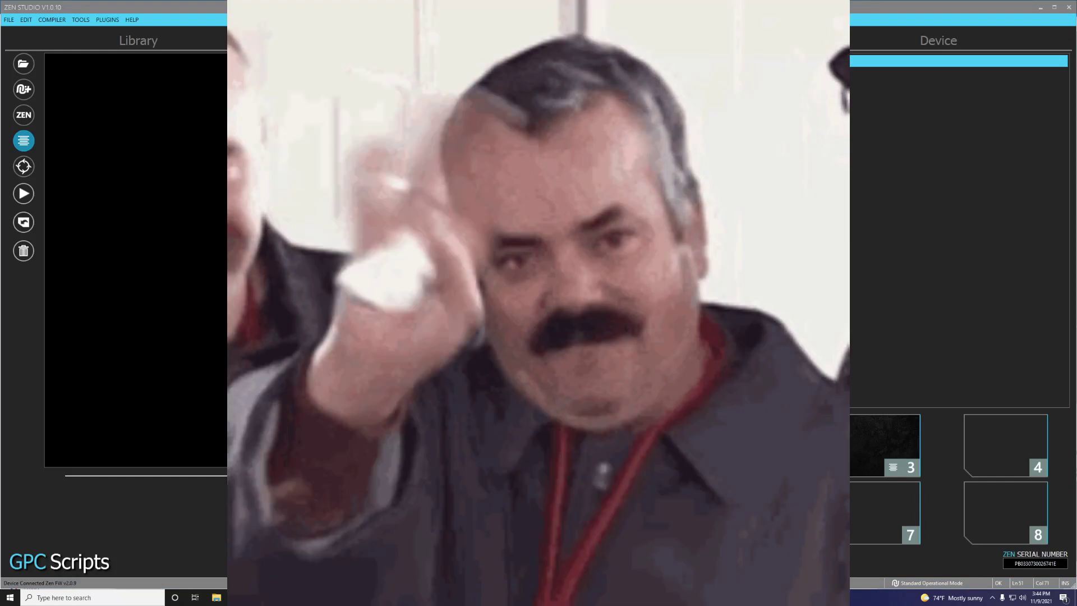